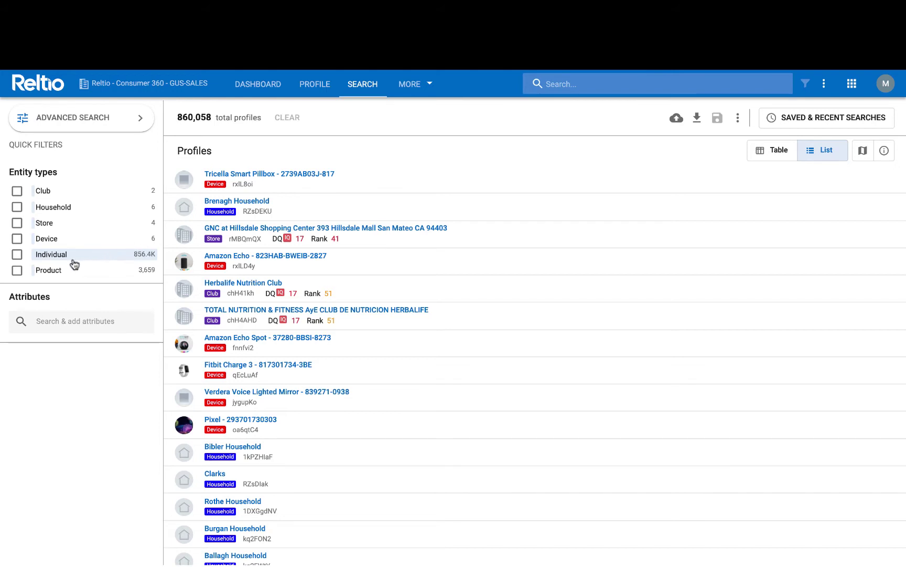
Tick the Individual entity type, then add Address and Market Demographic attributes as quick filters
{"action": "left_click", "coordinate": [50, 258]}
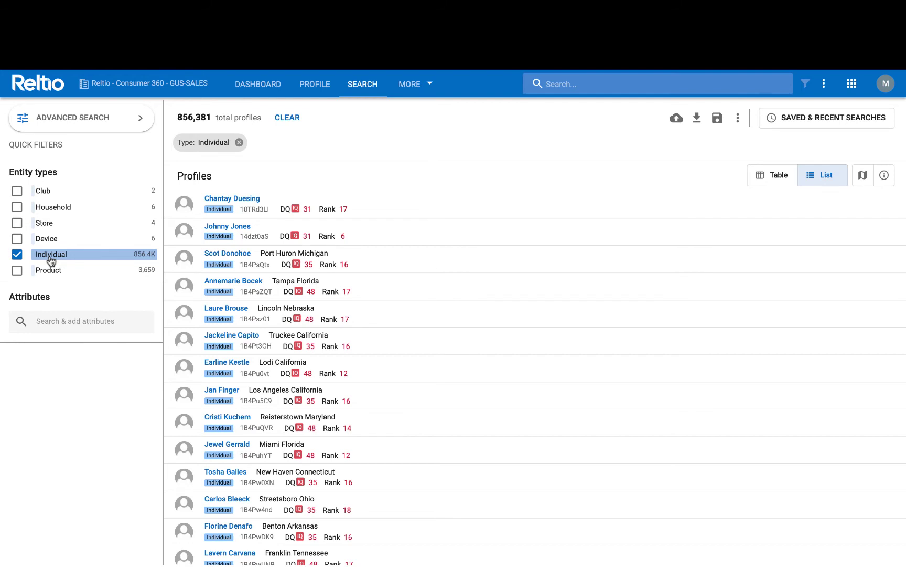
{"action": "left_click", "coordinate": [64, 321]}
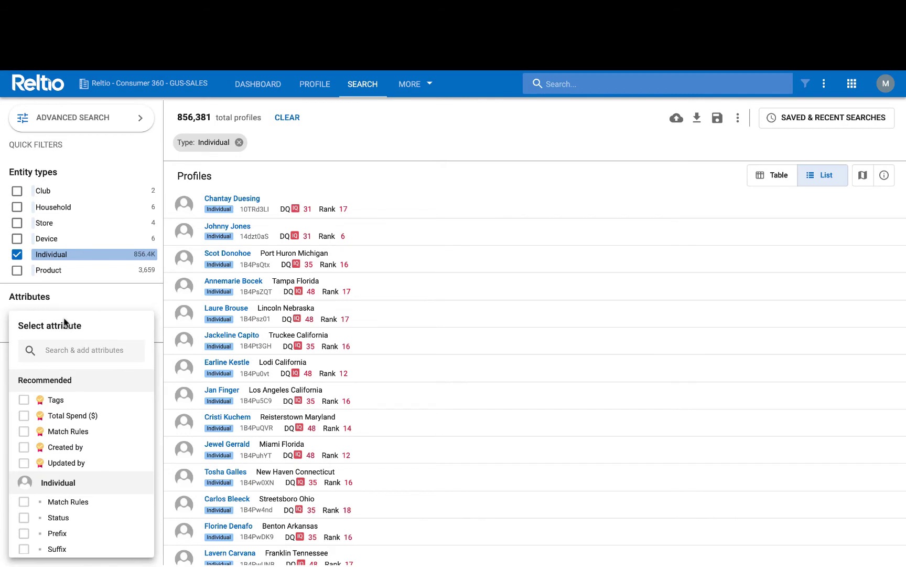
{"action": "type", "text": "add"}
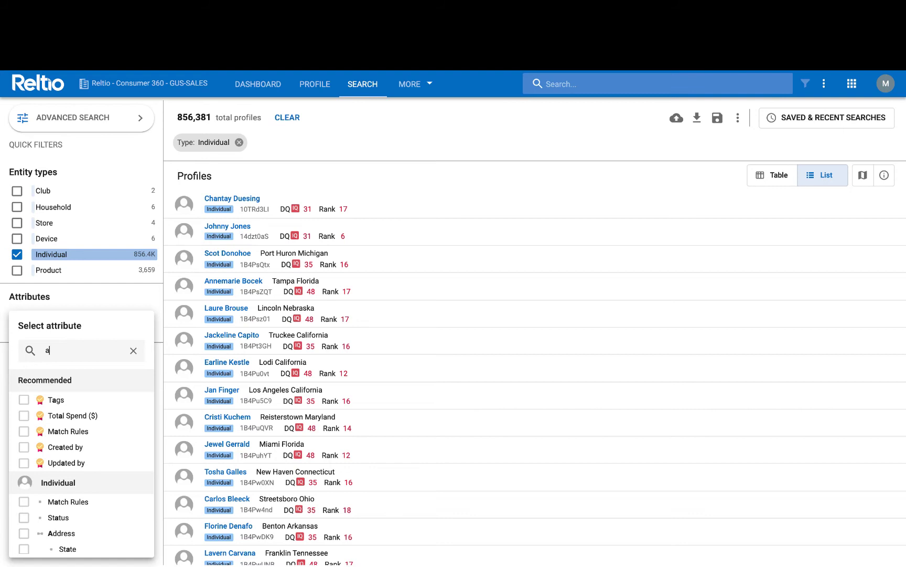
{"action": "left_click", "coordinate": [66, 401]}
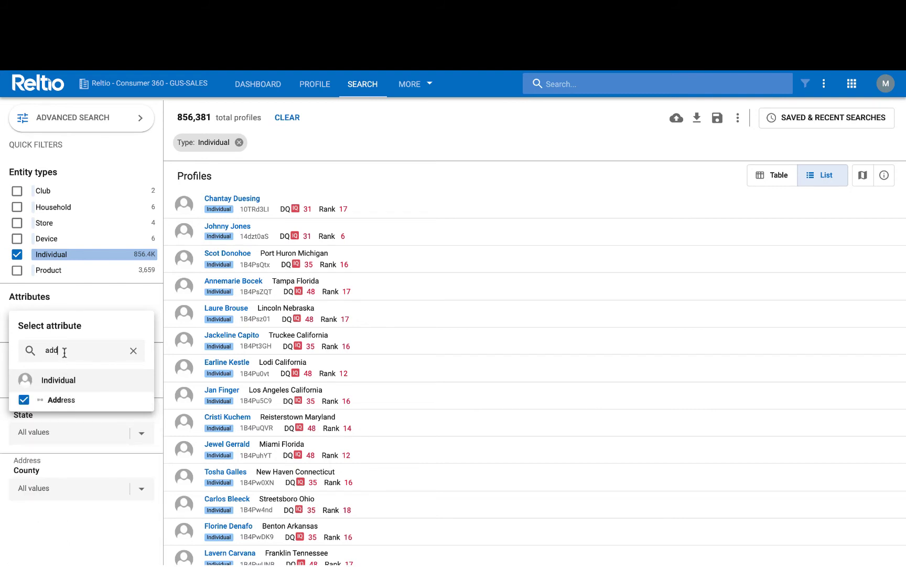
{"action": "key", "text": "BackSpace"}
{"action": "key", "text": "BackSpace"}
{"action": "key", "text": "BackSpace"}
{"action": "type", "text": "ma"}
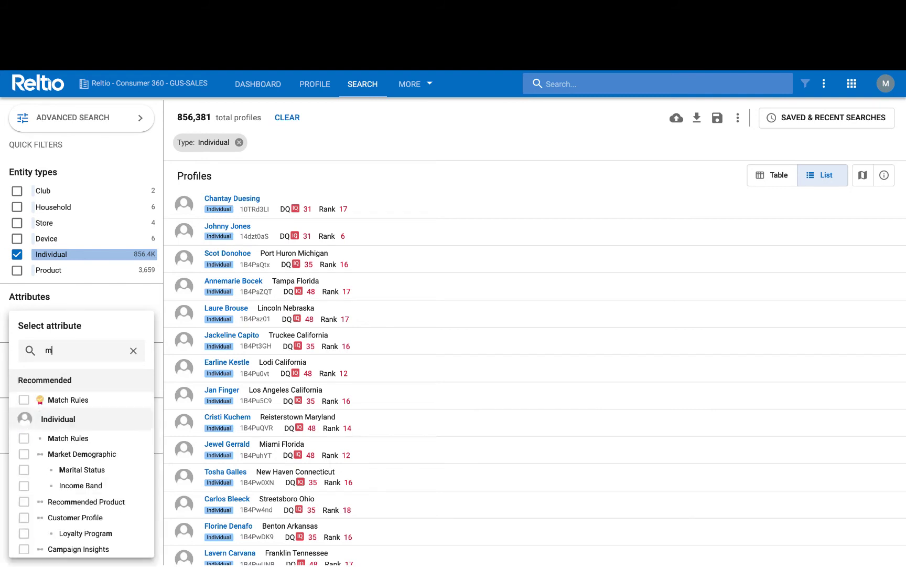
{"action": "left_click", "coordinate": [68, 453]}
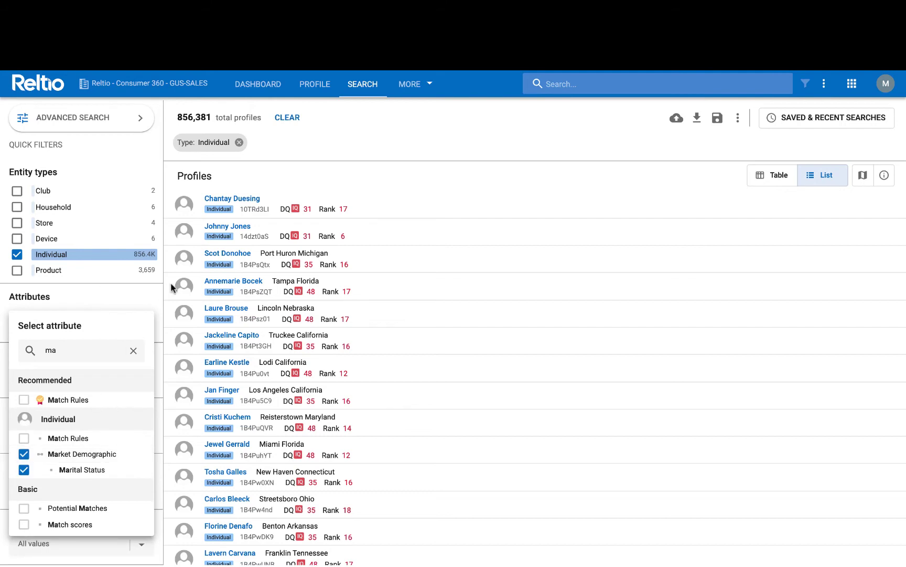
{"action": "left_click", "coordinate": [163, 295]}
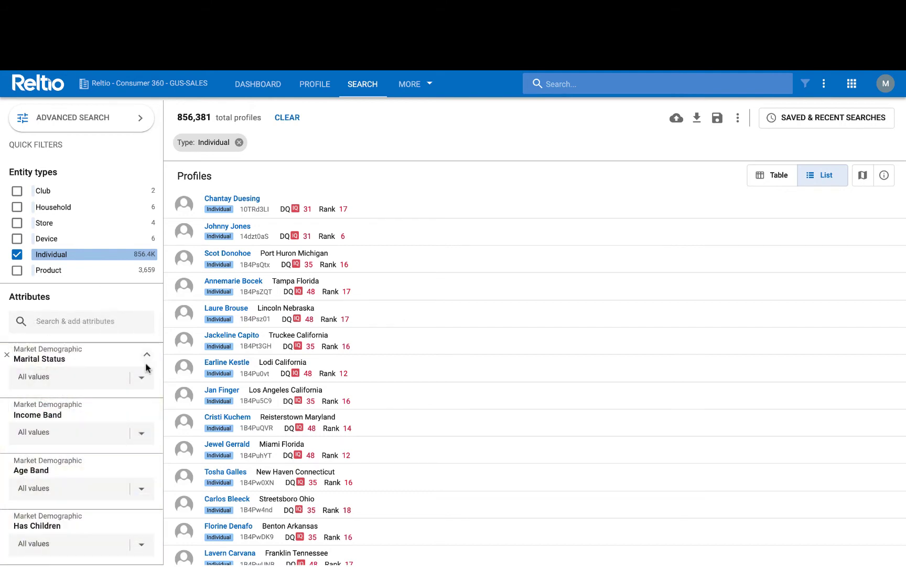
Filter the State quick filter to New Jersey and New York
{"action": "scroll", "coordinate": [147, 367], "scroll_direction": "down", "scroll_amount": 1}
{"action": "scroll", "coordinate": [148, 369], "scroll_direction": "down", "scroll_amount": 1}
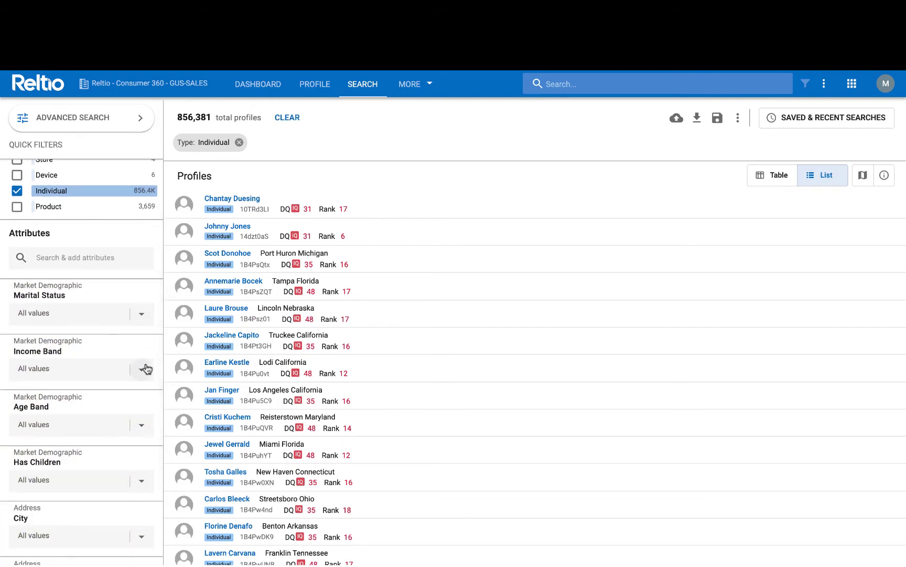
{"action": "scroll", "coordinate": [147, 369], "scroll_direction": "down", "scroll_amount": 2}
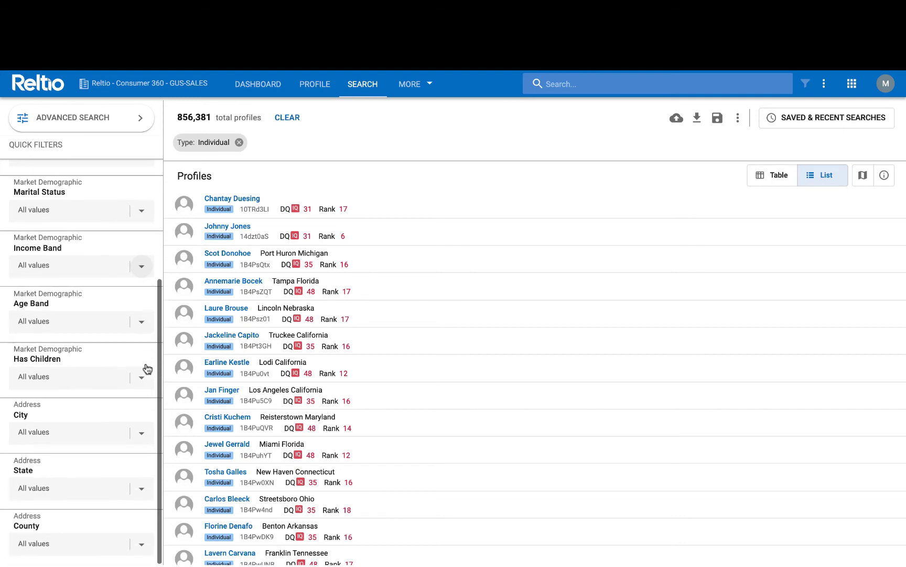
{"action": "left_click", "coordinate": [70, 485]}
{"action": "scroll", "coordinate": [75, 401], "scroll_direction": "down", "scroll_amount": 1}
{"action": "scroll", "coordinate": [75, 401], "scroll_direction": "up", "scroll_amount": 1}
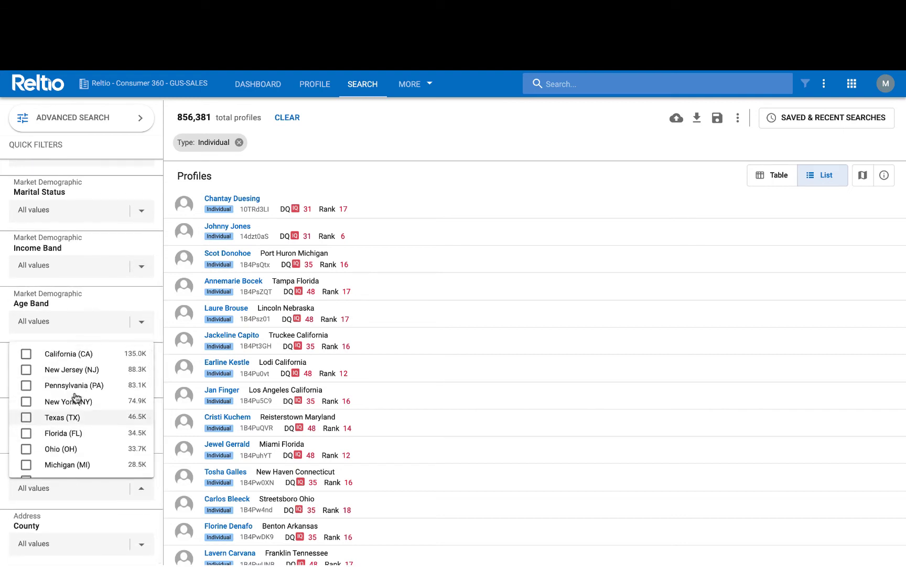
{"action": "left_click", "coordinate": [75, 374]}
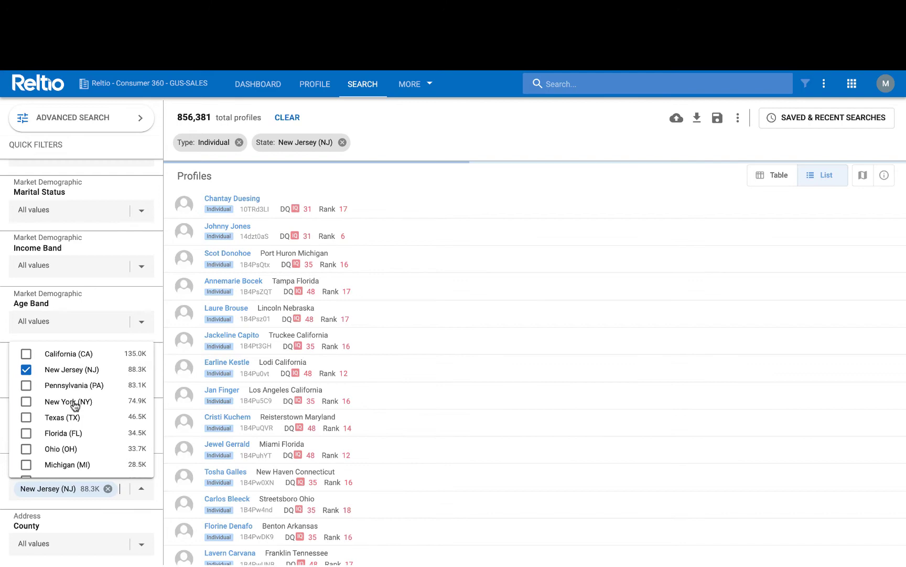
{"action": "left_click", "coordinate": [75, 401]}
{"action": "left_click", "coordinate": [66, 325]}
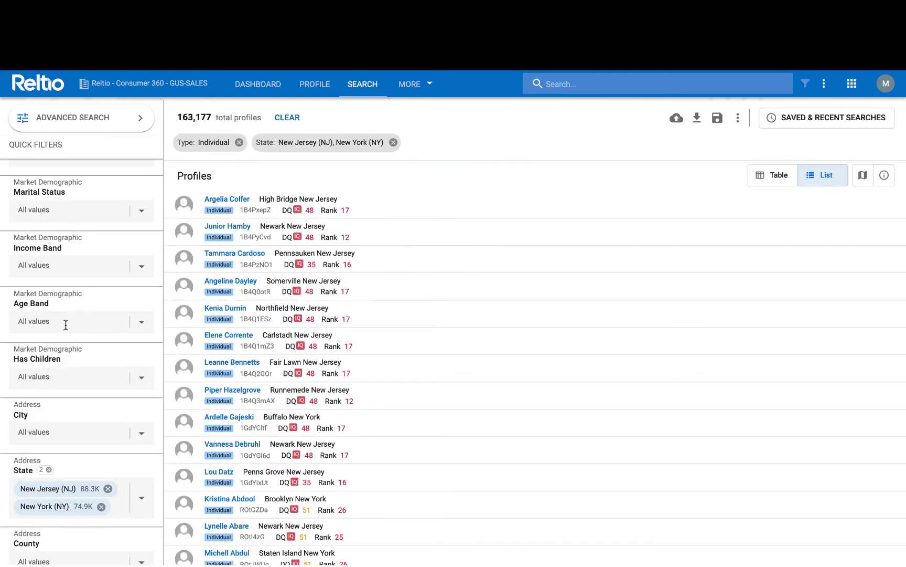
Select Age Bands 18-24 and 25-34 and the Median (M) Income Band
{"action": "left_click", "coordinate": [66, 324]}
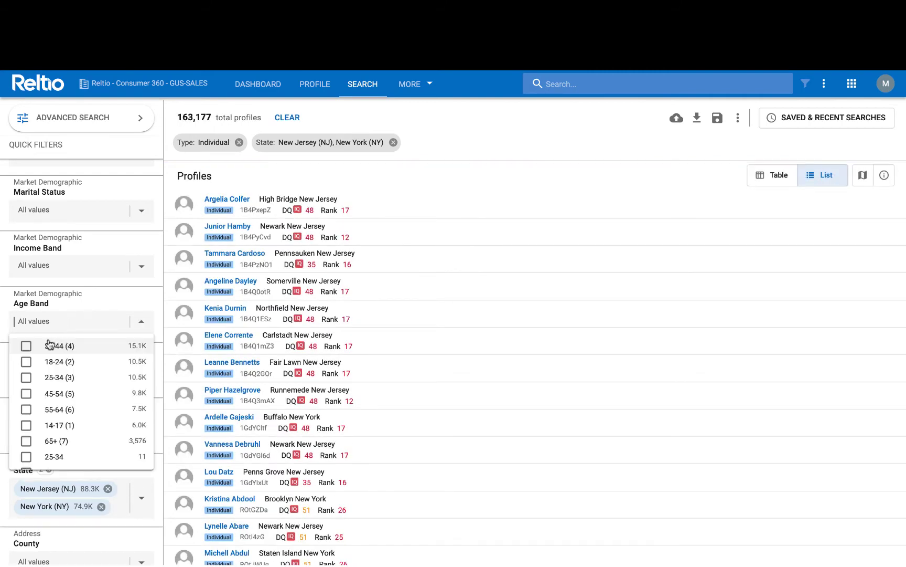
{"action": "left_click", "coordinate": [28, 363]}
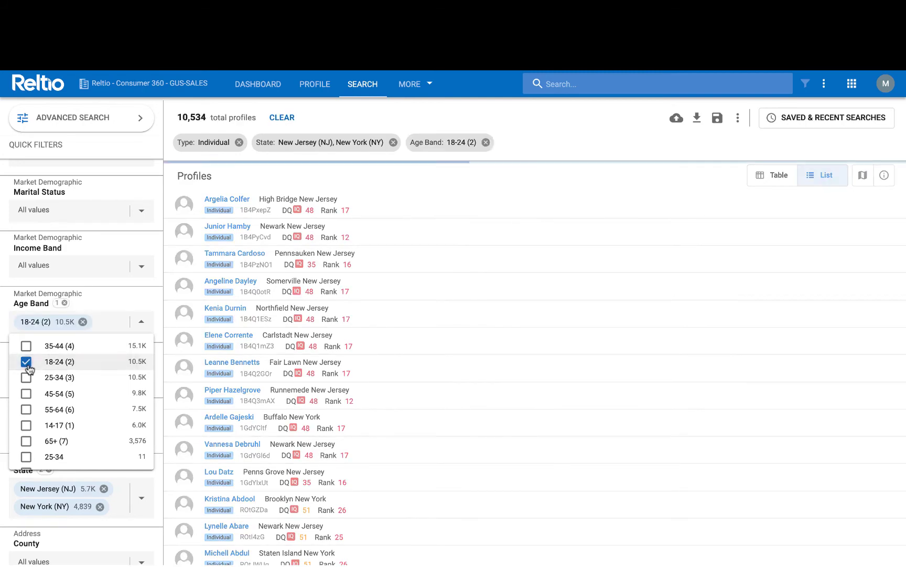
{"action": "left_click", "coordinate": [28, 378]}
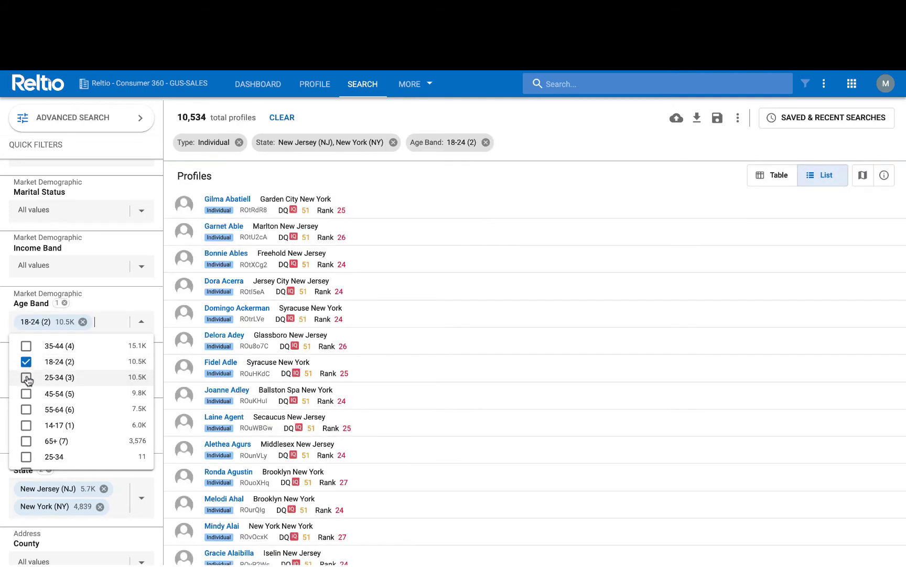
{"action": "left_click", "coordinate": [41, 259]}
{"action": "left_click", "coordinate": [27, 306]}
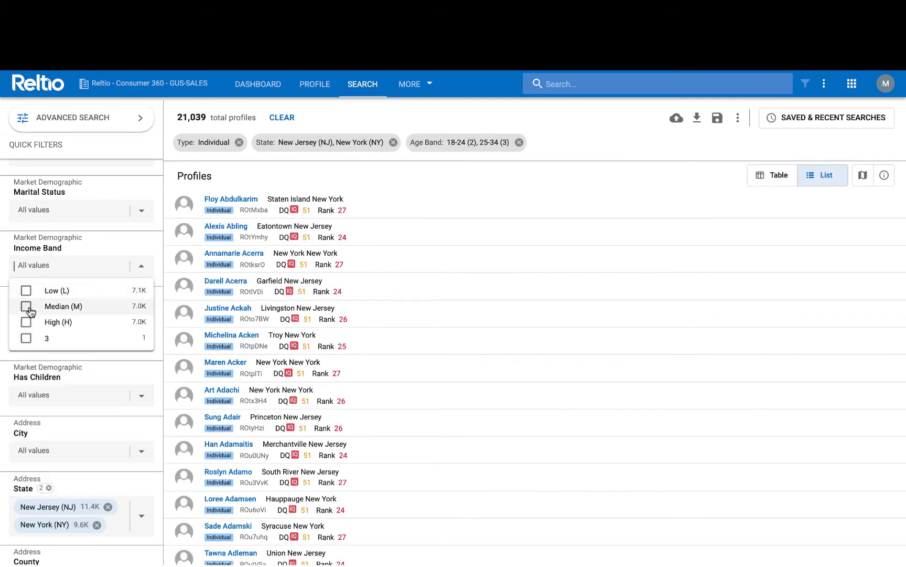
Close the Income Band dropdown to reveal all applied filters and the 6,994 results
{"action": "left_click", "coordinate": [160, 252]}
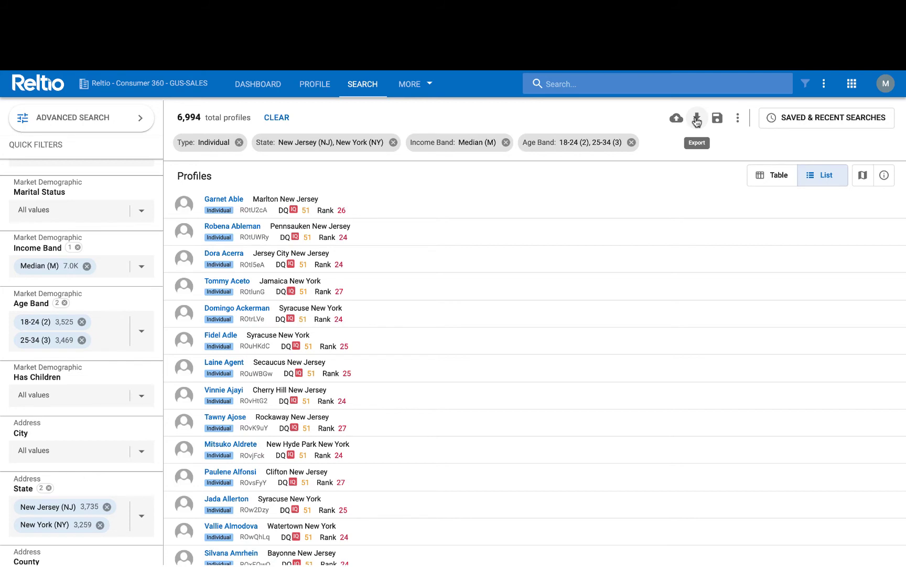
Enter 'pe' in the global search bar to preview matching profiles and products
{"action": "left_click", "coordinate": [611, 80]}
{"action": "type", "text": "pe"}
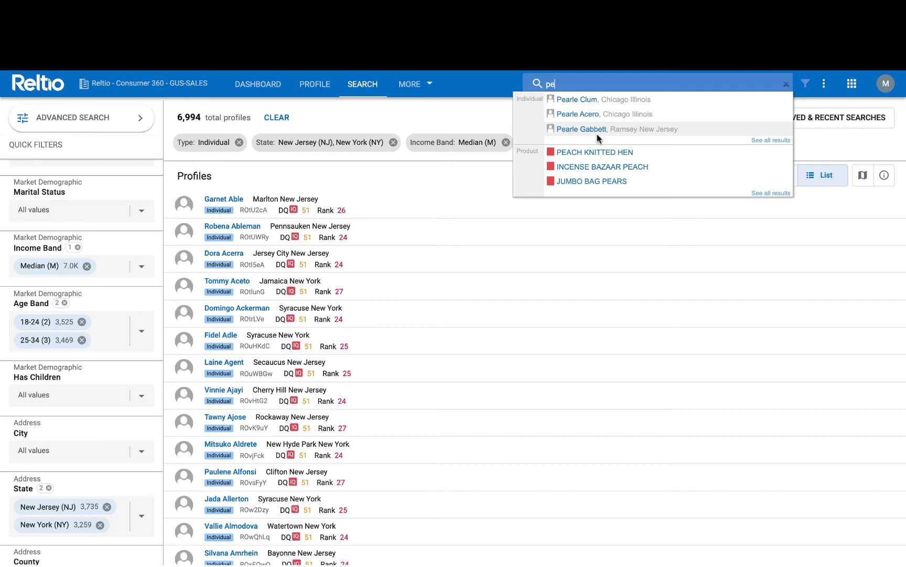
Clear all filters and start an Advanced search limited to the Individual entity type
{"action": "left_click", "coordinate": [274, 118]}
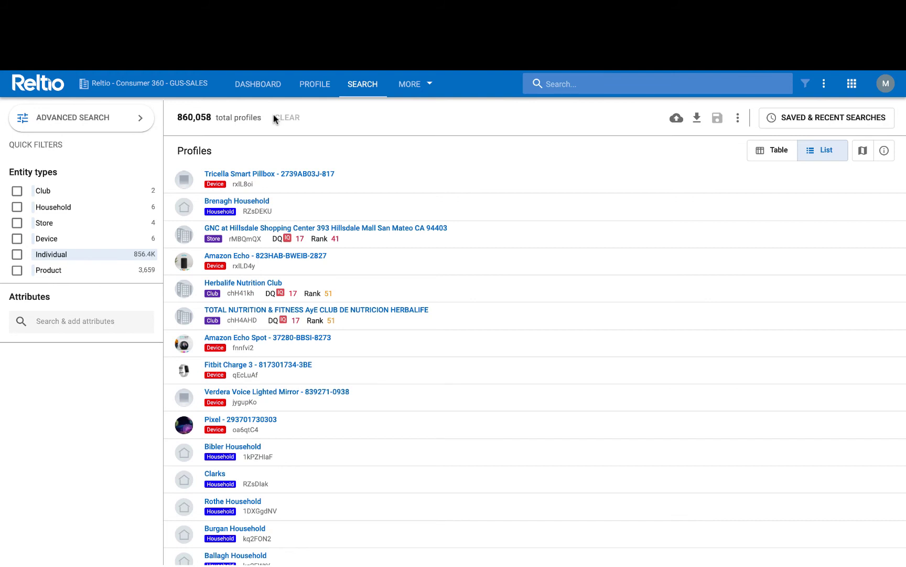
{"action": "left_click", "coordinate": [128, 125]}
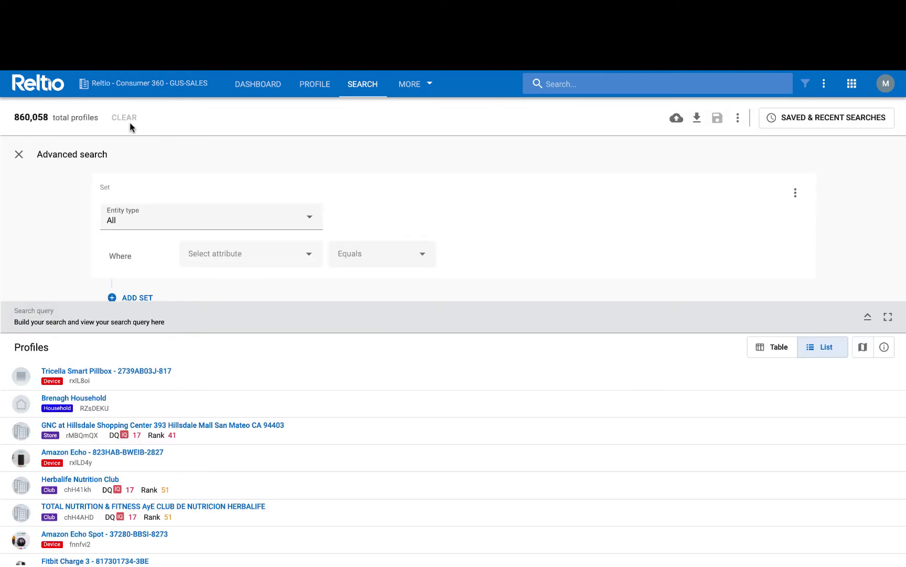
{"action": "left_click", "coordinate": [234, 218]}
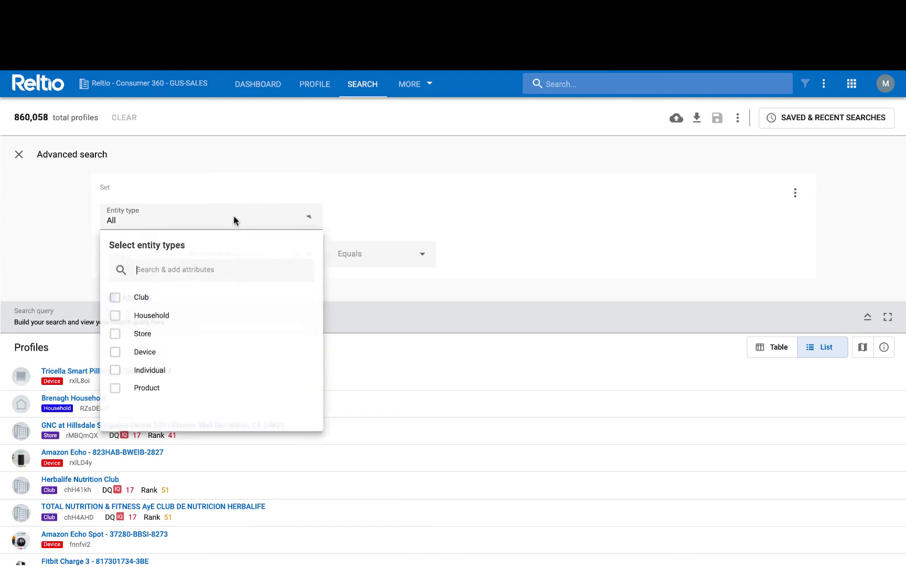
{"action": "left_click", "coordinate": [148, 370]}
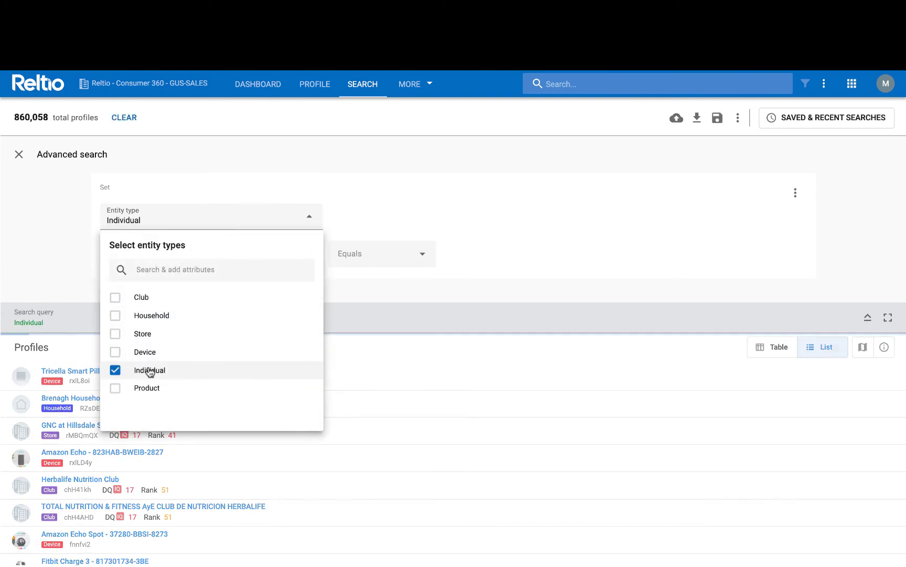
{"action": "left_click", "coordinate": [404, 226]}
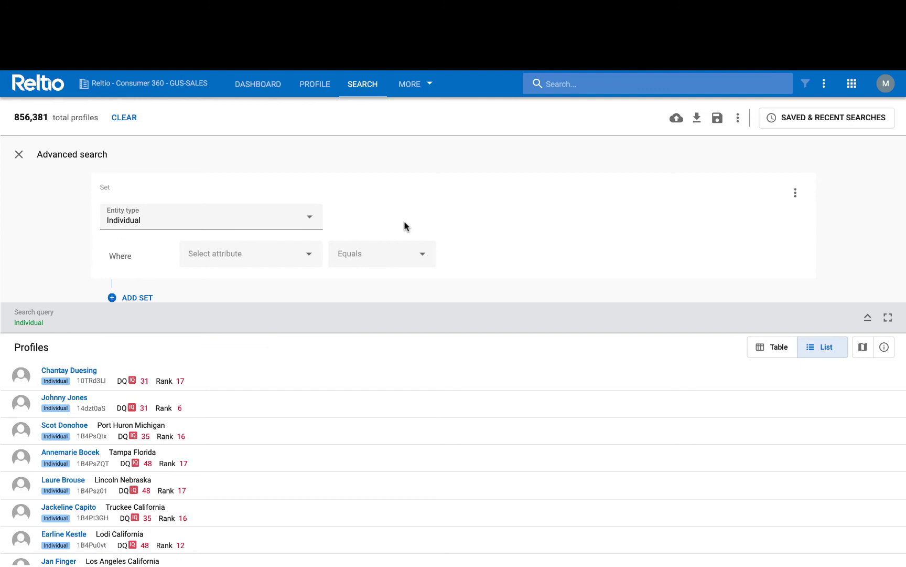
Add Address and Multi Channel Communication Consent as the two attribute conditions
{"action": "left_click", "coordinate": [299, 260]}
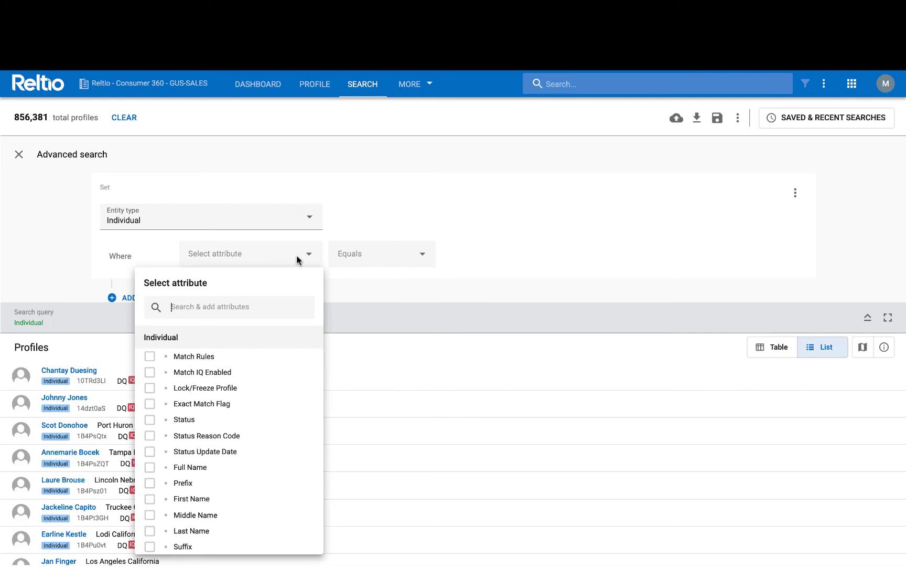
{"action": "type", "text": "add"}
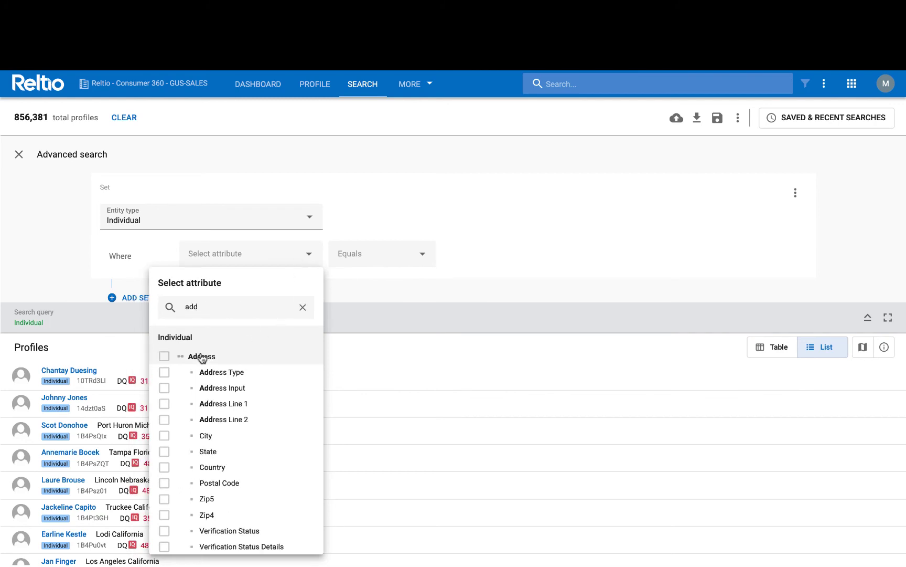
{"action": "left_click", "coordinate": [202, 359]}
{"action": "left_click", "coordinate": [334, 196]}
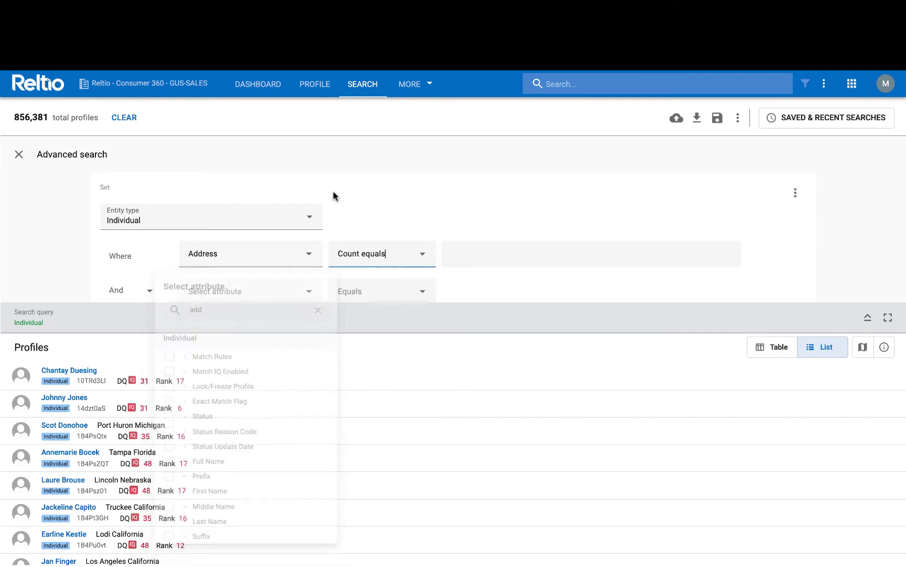
{"action": "left_click", "coordinate": [259, 296]}
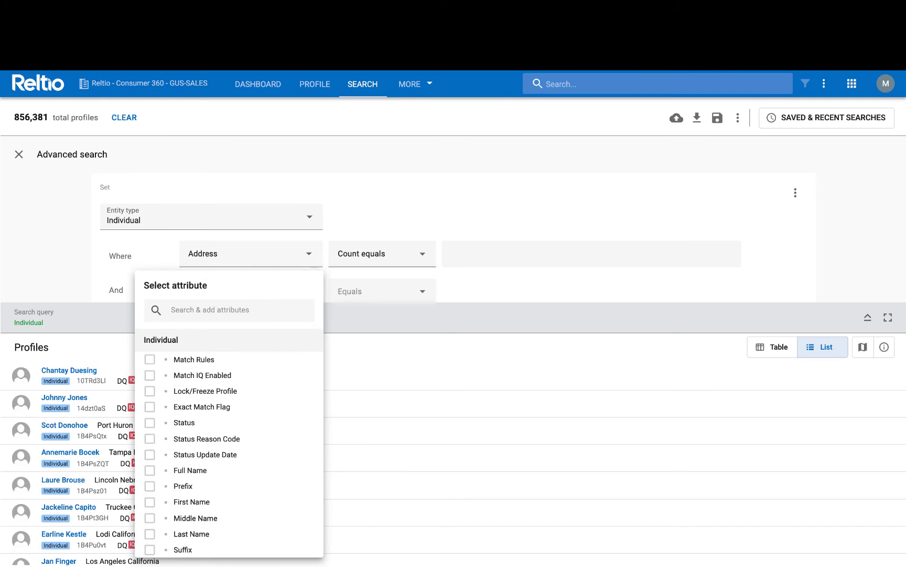
{"action": "type", "text": "mu"}
{"action": "left_click", "coordinate": [238, 359]}
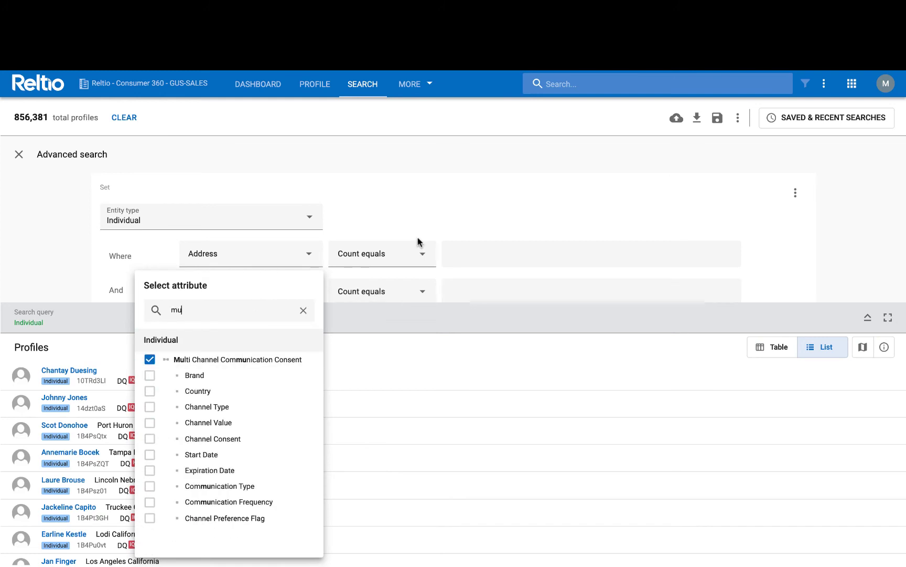
{"action": "left_click", "coordinate": [424, 229]}
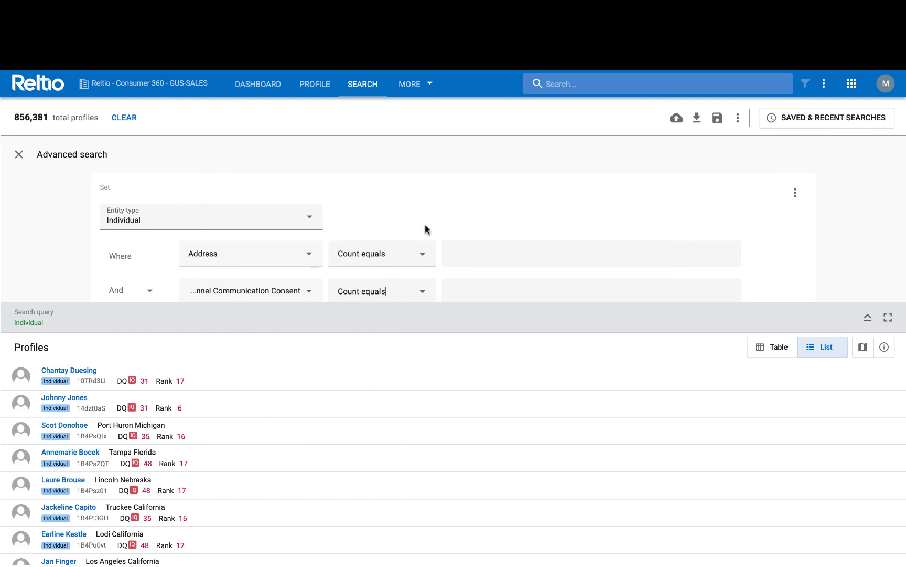
Set the Address condition to Exists and Multi Channel Communication Consent to Missing value
{"action": "left_click", "coordinate": [402, 251]}
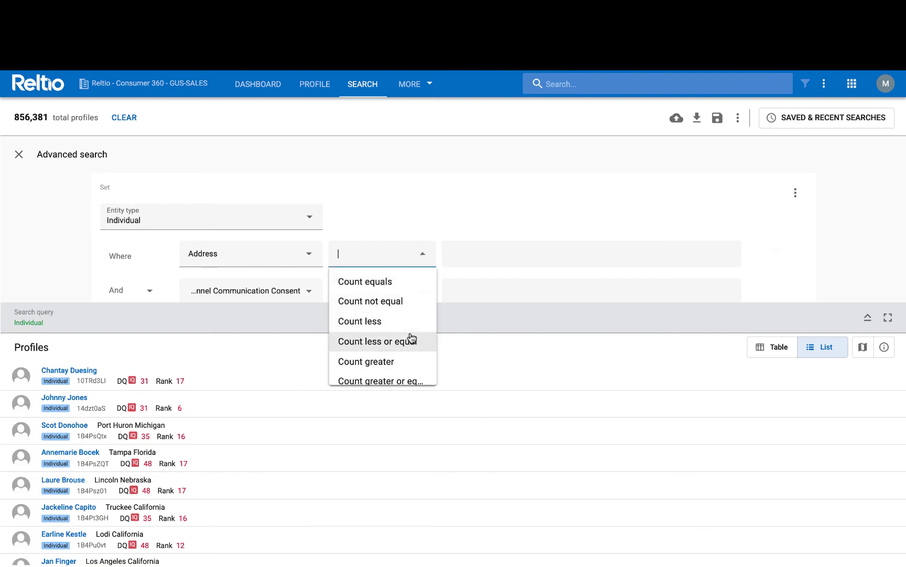
{"action": "scroll", "coordinate": [412, 338], "scroll_direction": "down", "scroll_amount": 2}
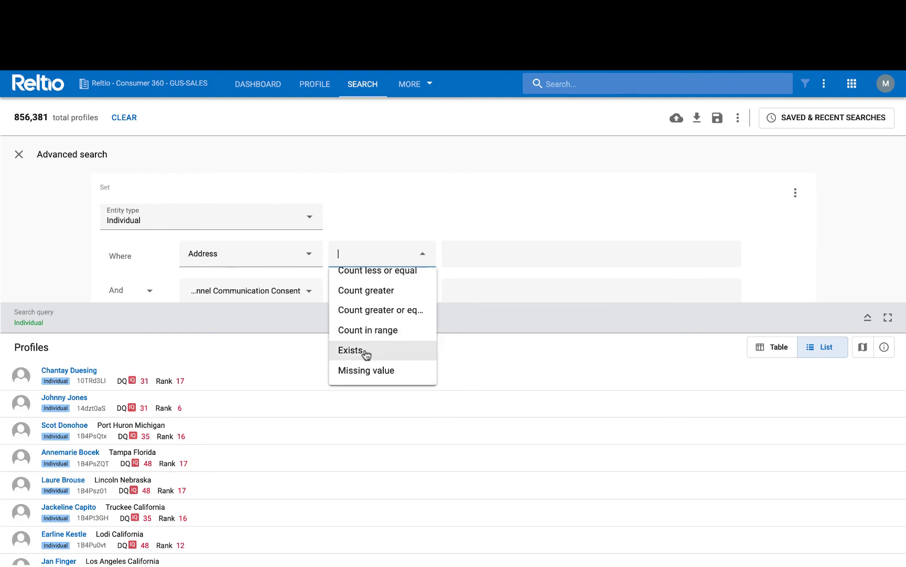
{"action": "left_click", "coordinate": [366, 355]}
{"action": "left_click", "coordinate": [354, 294]}
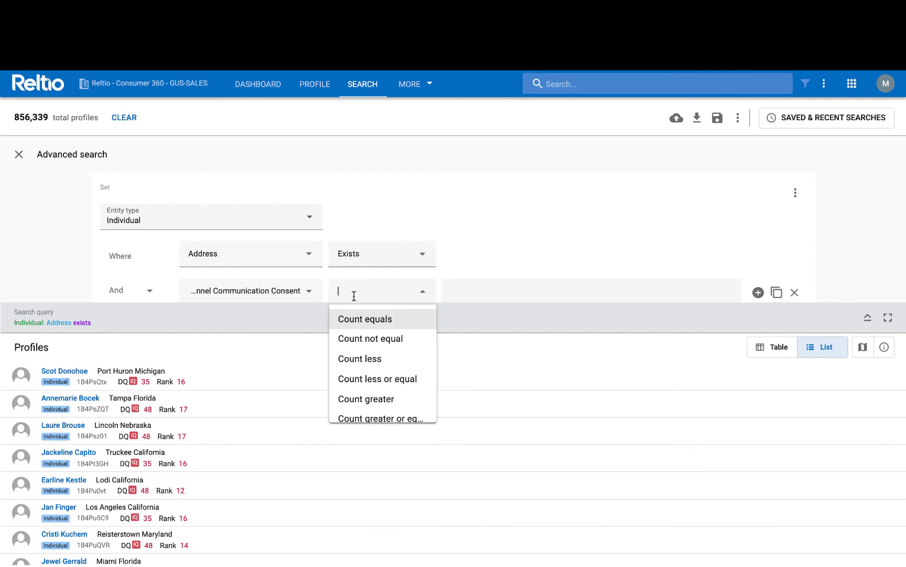
{"action": "scroll", "coordinate": [391, 379], "scroll_direction": "down", "scroll_amount": 2}
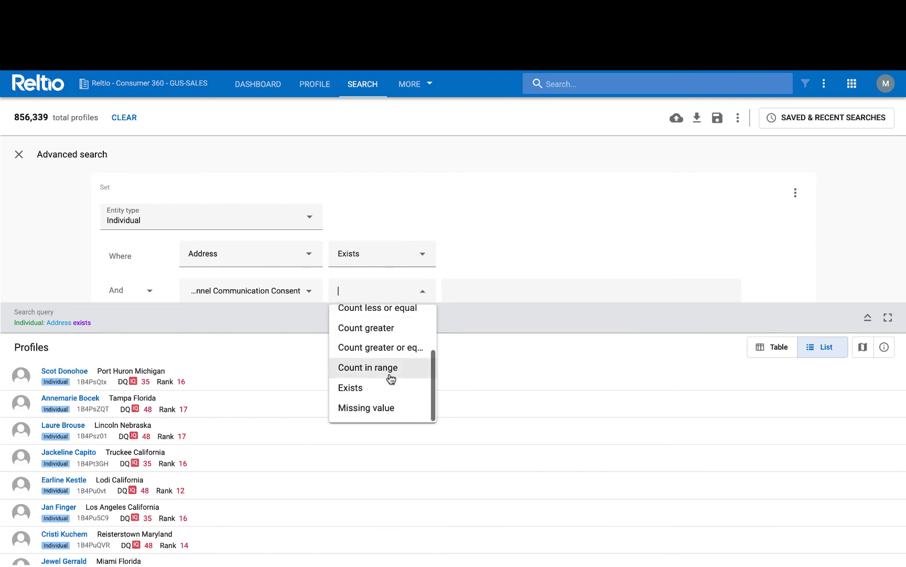
{"action": "left_click", "coordinate": [361, 408]}
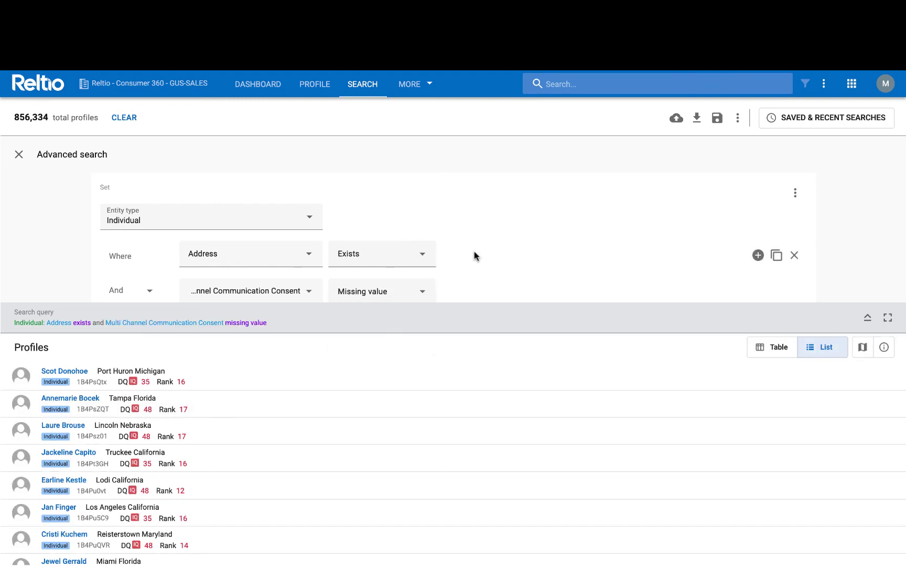